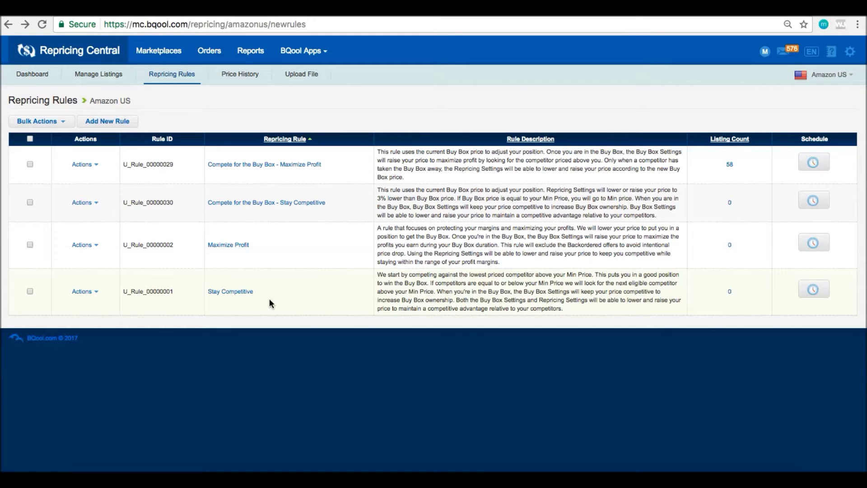
# Step: Open the Compete for the Buy Box - Maximize Profit rule and enable its Buy Box price change safety net with a 50% threshold and 10% limit
pyautogui.click(293, 167)
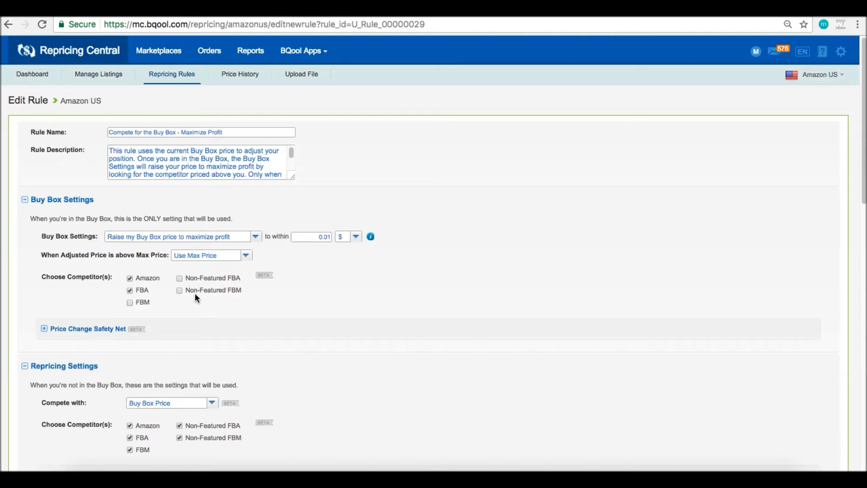
pyautogui.click(178, 339)
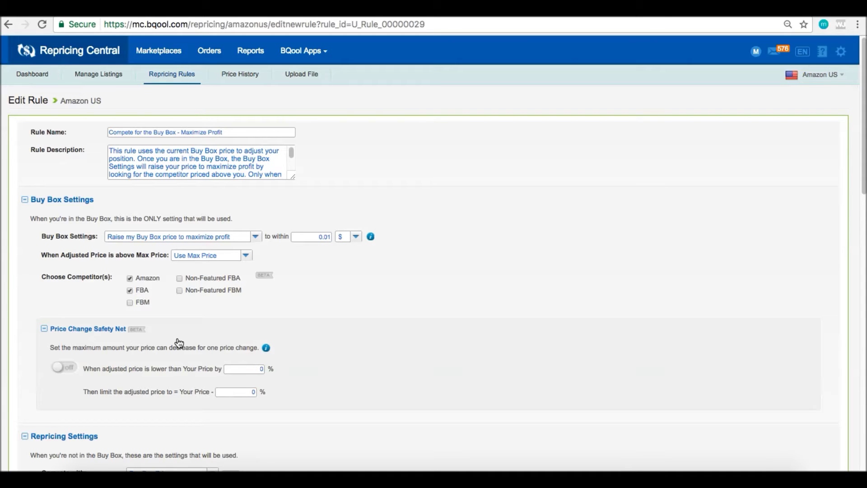
pyautogui.doubleClick(261, 369)
pyautogui.write('50')
pyautogui.click(255, 392)
pyautogui.write('10')
pyautogui.click(64, 368)
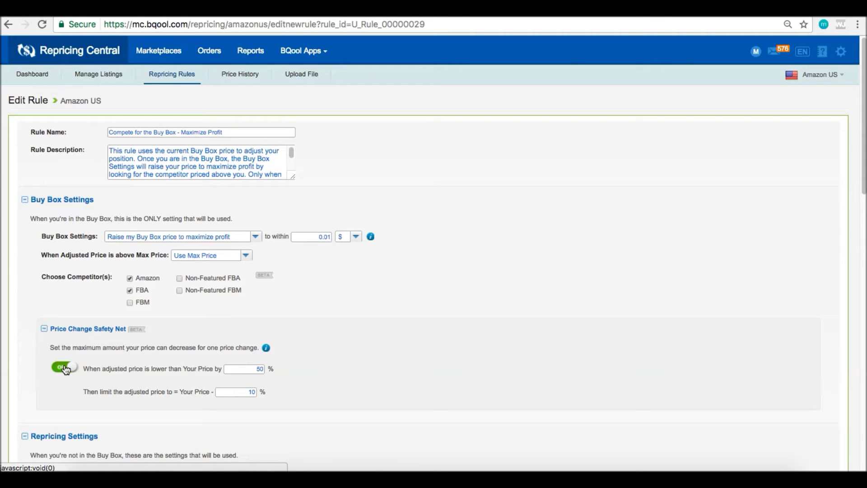
# Step: In Repricing Settings, change the adjustment for a Buy Box winner above Min Price to plus, keeping Buy Box Price and the dollar unit
pyautogui.scroll(-5, 411, 342)
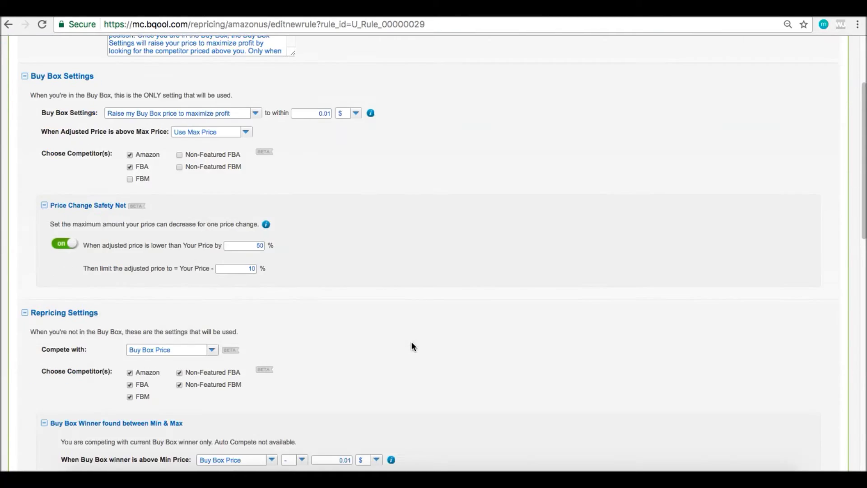
pyautogui.scroll(-4, 412, 344)
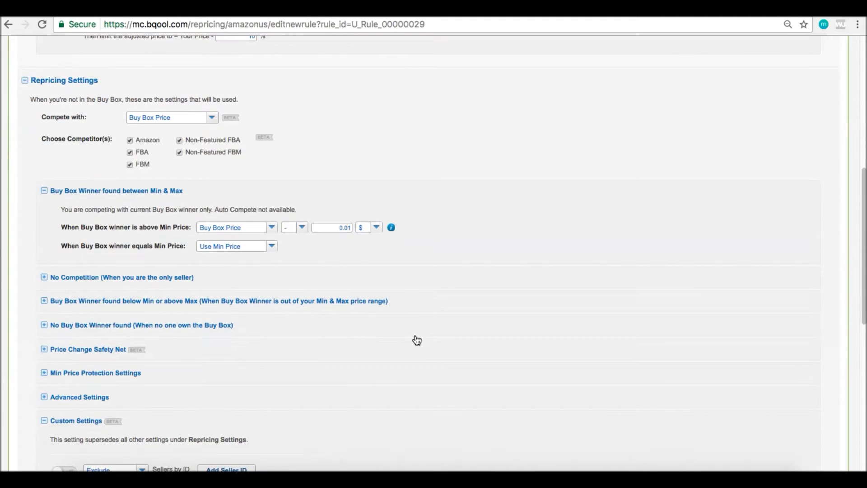
pyautogui.click(212, 119)
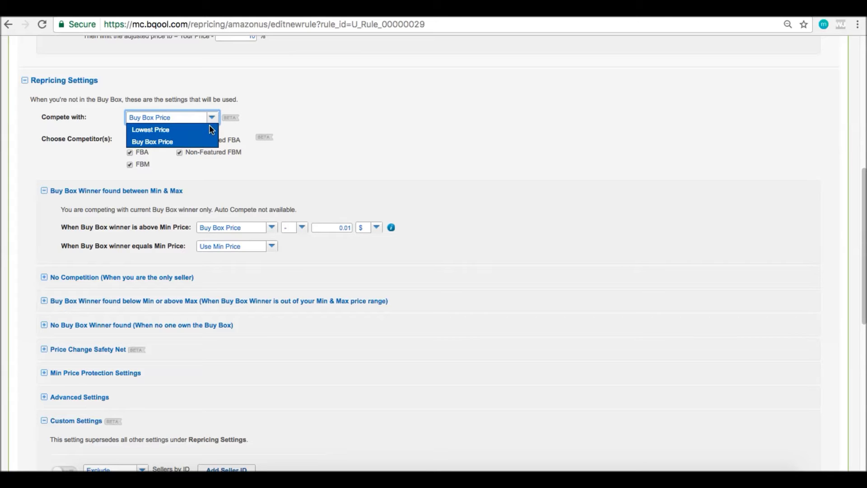
pyautogui.click(212, 117)
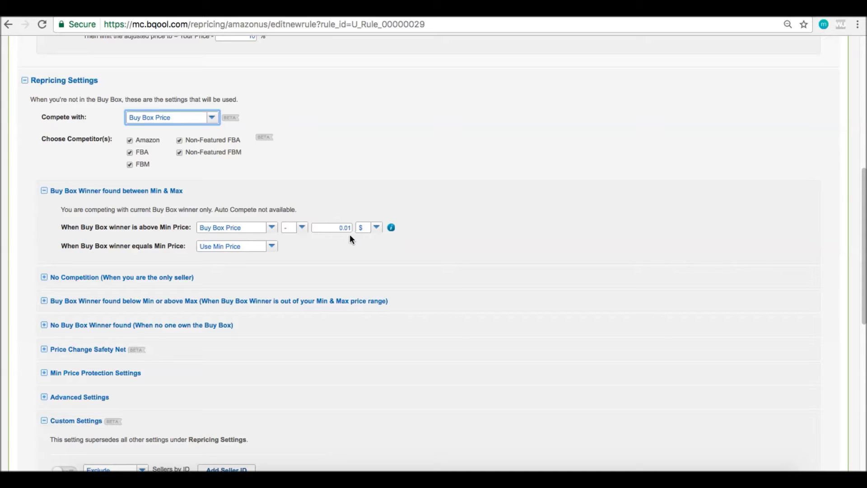
pyautogui.click(302, 228)
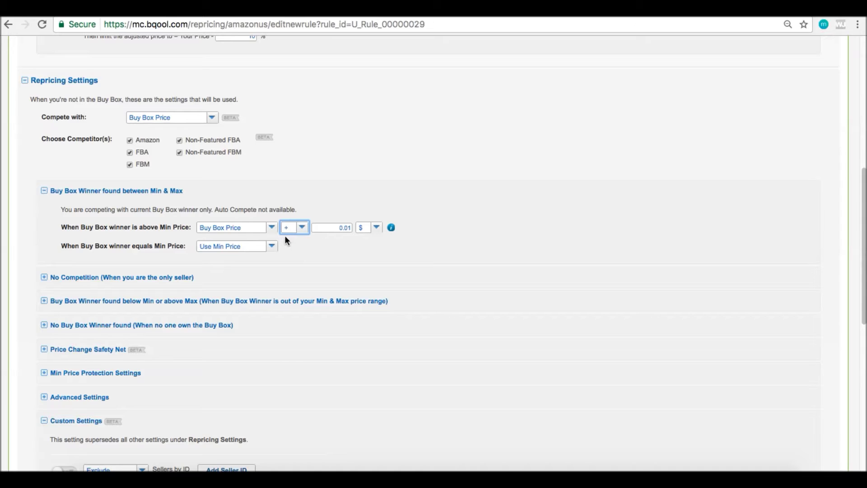
pyautogui.click(377, 231)
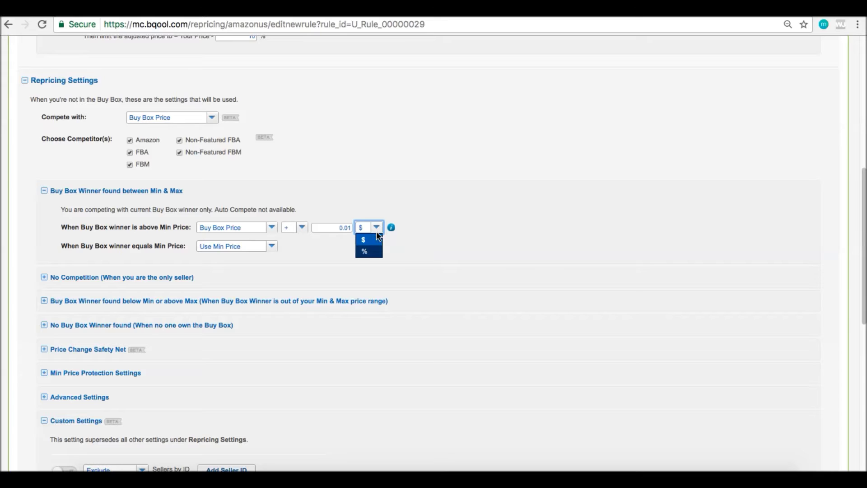
pyautogui.click(379, 232)
# Step: Examine the pricing options for a Buy Box winner equal to Min Price and for the No Competition case
pyautogui.click(271, 245)
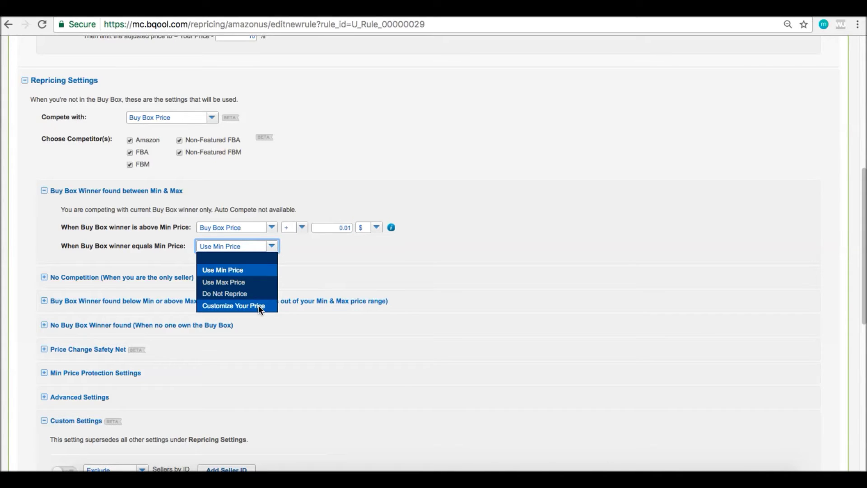
pyautogui.click(271, 245)
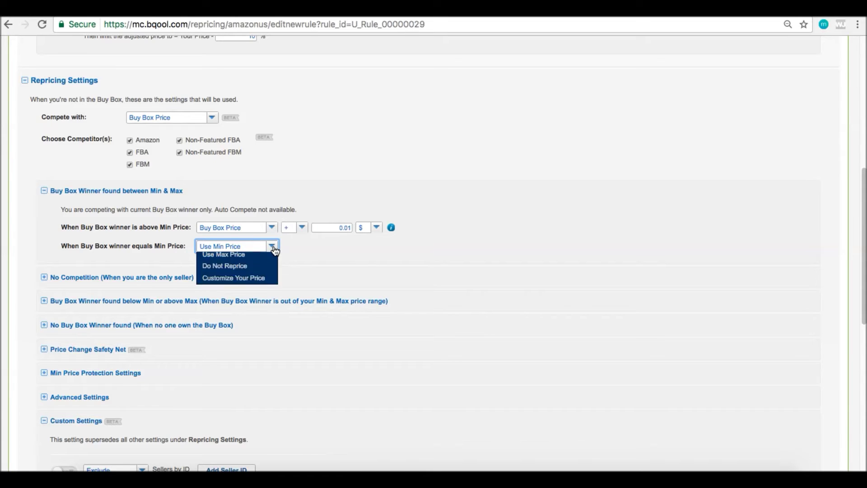
pyautogui.click(182, 282)
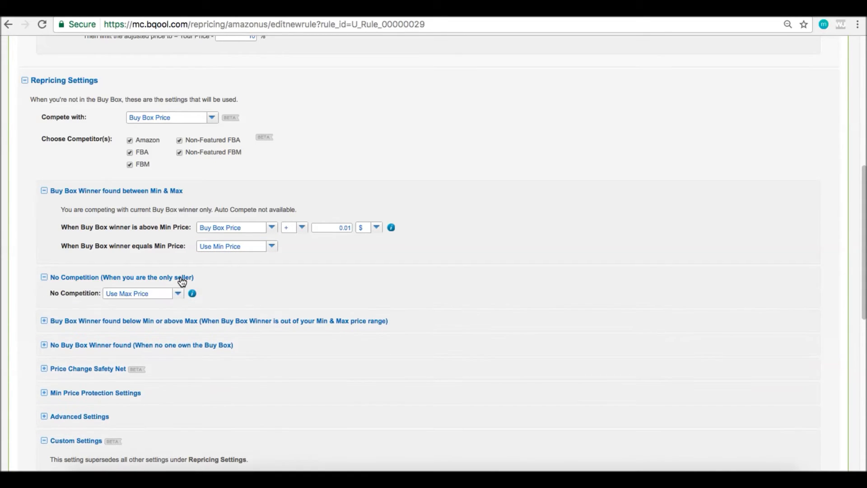
pyautogui.click(178, 293)
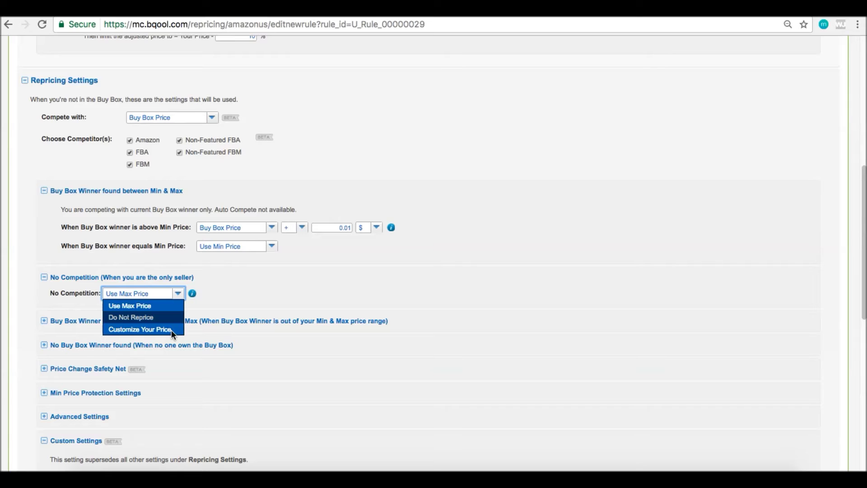
pyautogui.click(175, 293)
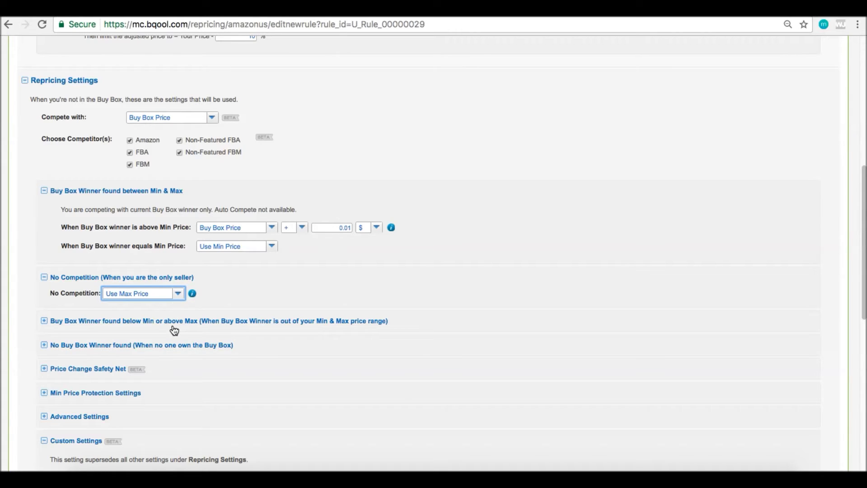
# Step: Examine the pricing options for a Buy Box winner below Min or above Max and for no Buy Box winner
pyautogui.click(173, 328)
pyautogui.click(209, 339)
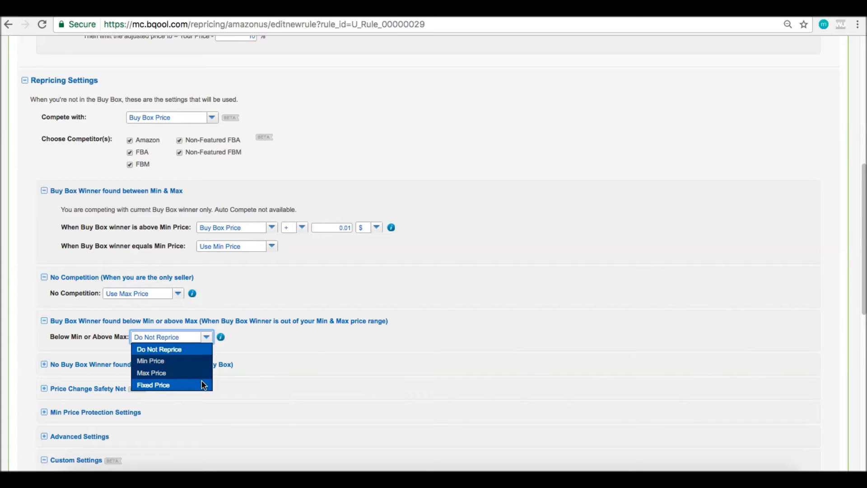
pyautogui.click(206, 339)
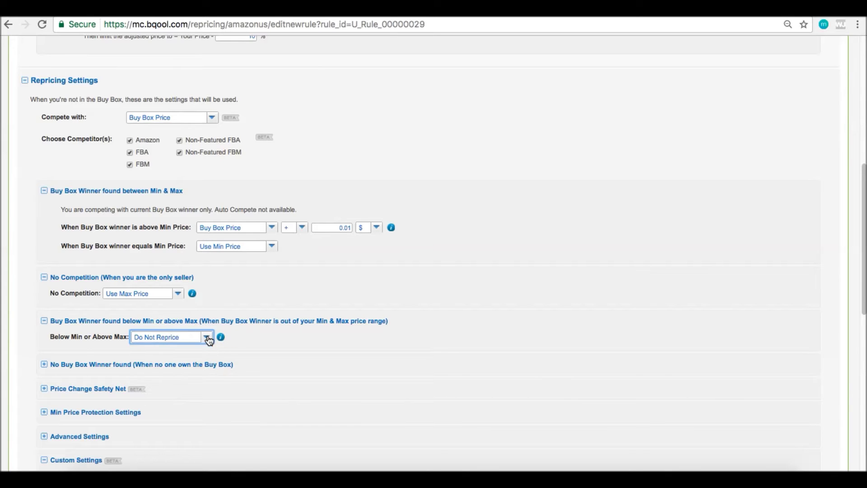
pyautogui.click(208, 365)
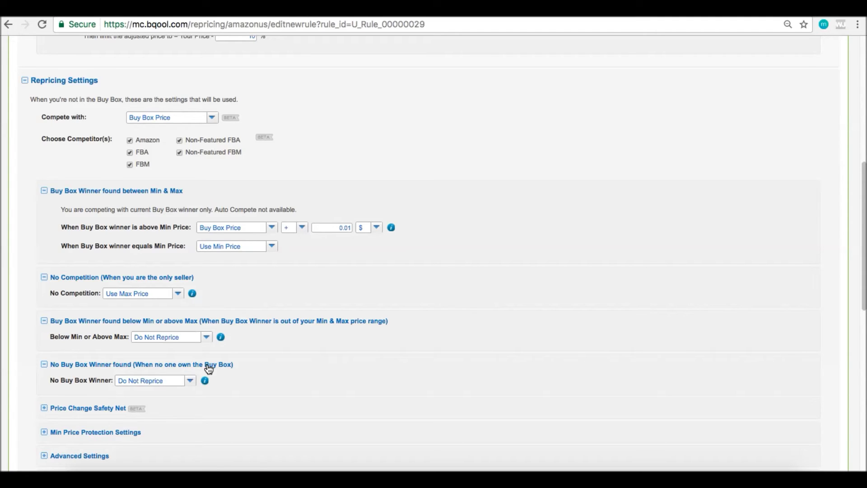
pyautogui.click(189, 380)
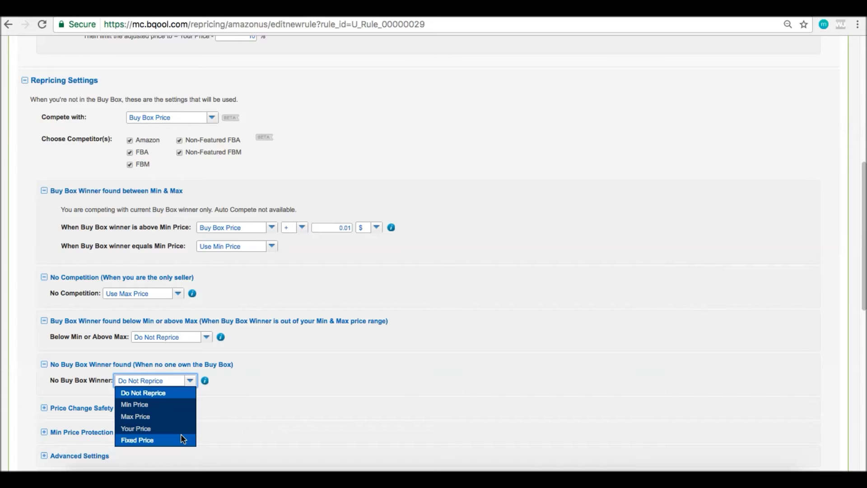
pyautogui.click(190, 380)
# Step: Expand the Price Change Safety Net, Min Price Protection and Advanced Settings sections of the Repricing Settings to examine their options
pyautogui.scroll(-1, 247, 352)
pyautogui.scroll(-5, 247, 352)
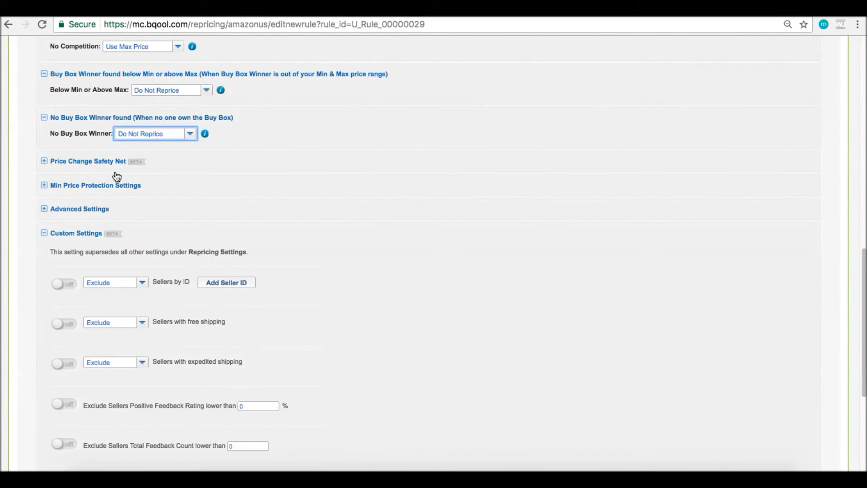
pyautogui.click(117, 170)
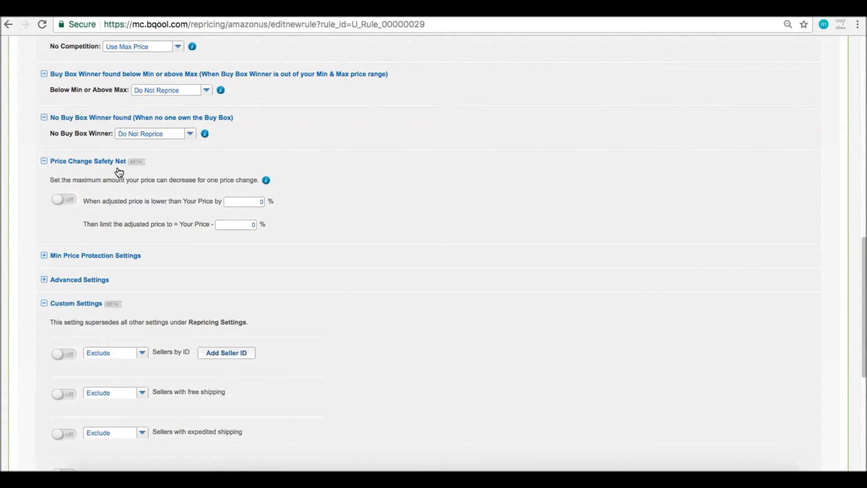
pyautogui.click(134, 261)
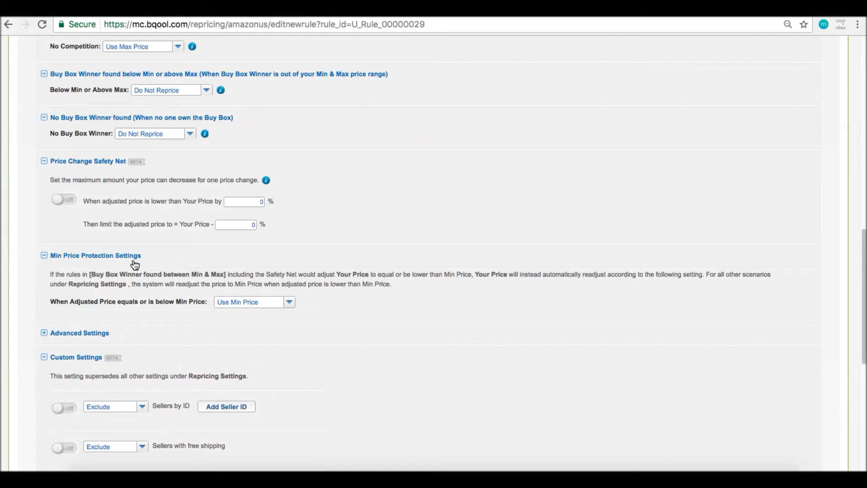
pyautogui.scroll(-3, 135, 263)
pyautogui.click(127, 278)
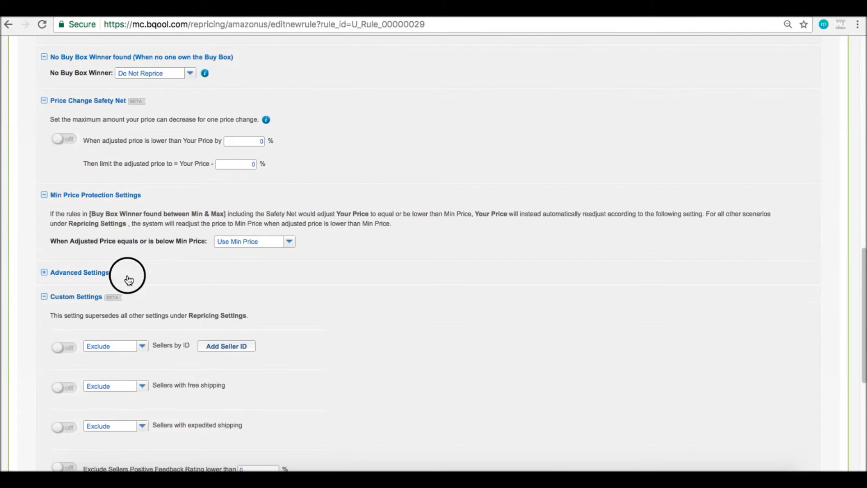
pyautogui.scroll(-2, 128, 280)
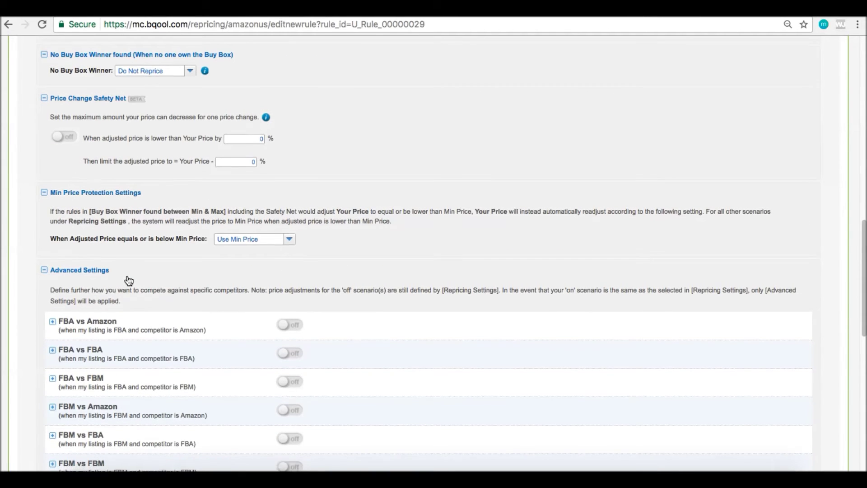
# Step: In the FBA vs FBM advanced scenario, set the price for a Buy Box winner above Min Price to Buy Box Price + 5 %
pyautogui.scroll(-5, 128, 278)
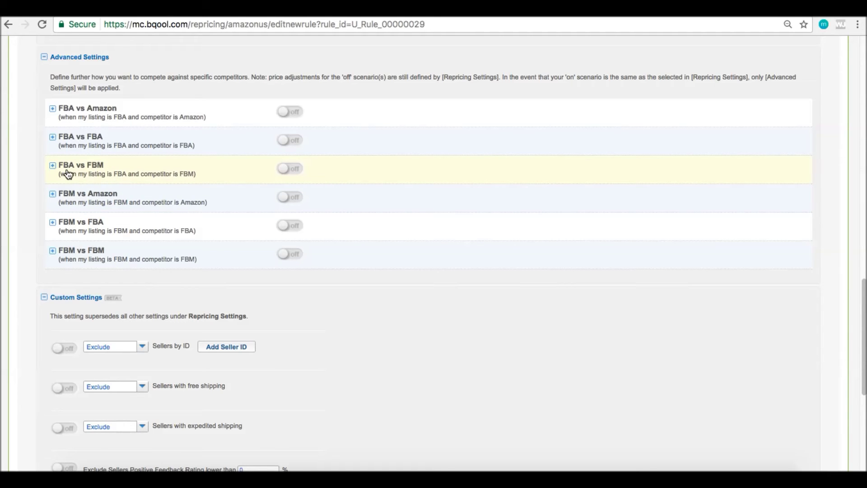
pyautogui.click(119, 176)
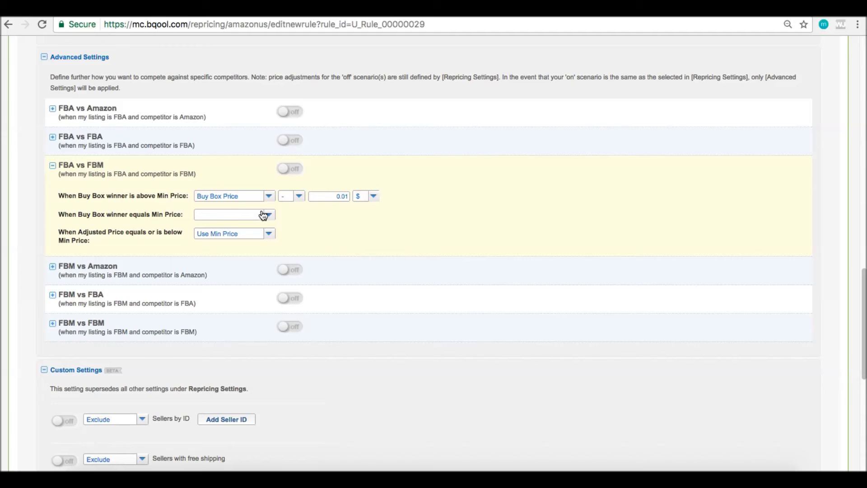
pyautogui.click(299, 199)
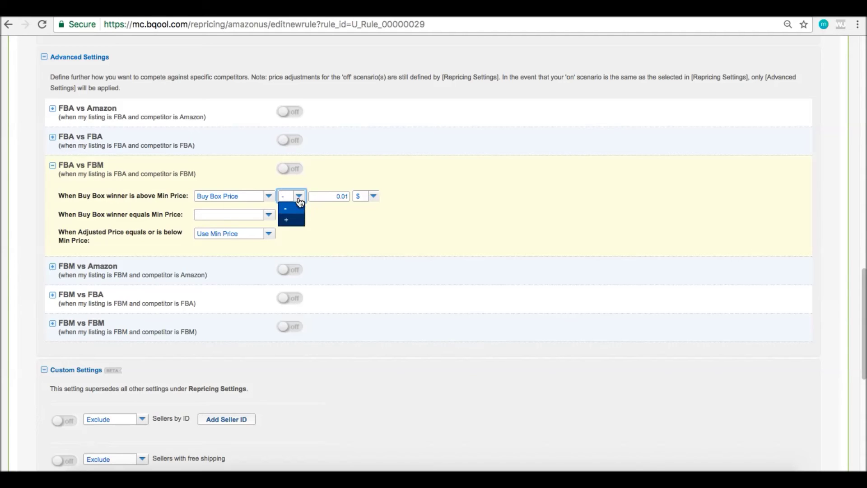
pyautogui.click(299, 217)
pyautogui.doubleClick(350, 198)
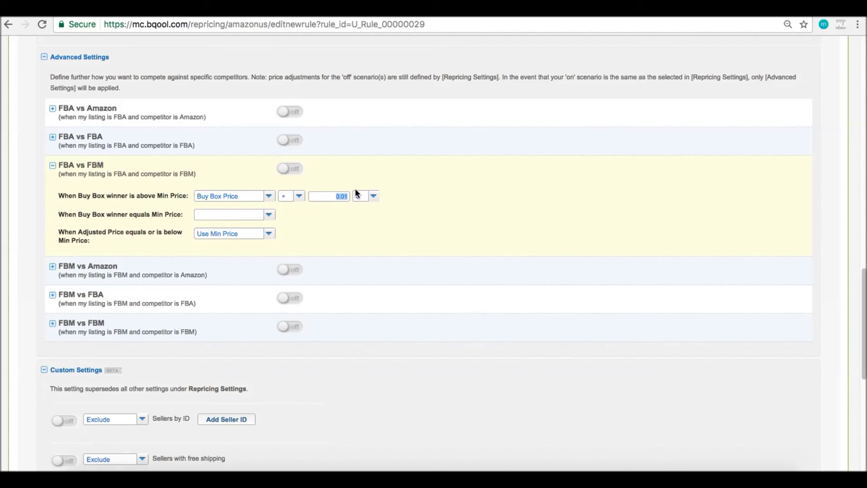
pyautogui.write('5')
pyautogui.click(372, 199)
pyautogui.click(366, 218)
# Step: Set the FBA vs FBM scenario to Use Min Price when the Buy Box winner equals Min Price, and turn the scenario on
pyautogui.click(270, 216)
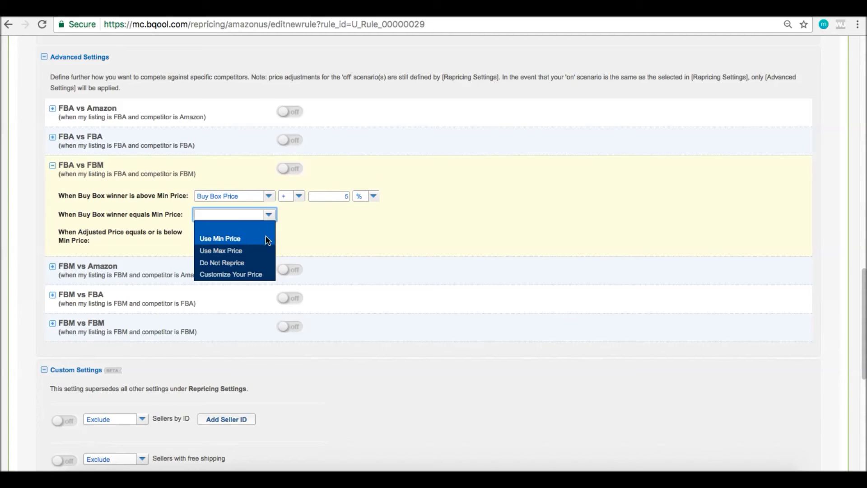
pyautogui.click(267, 237)
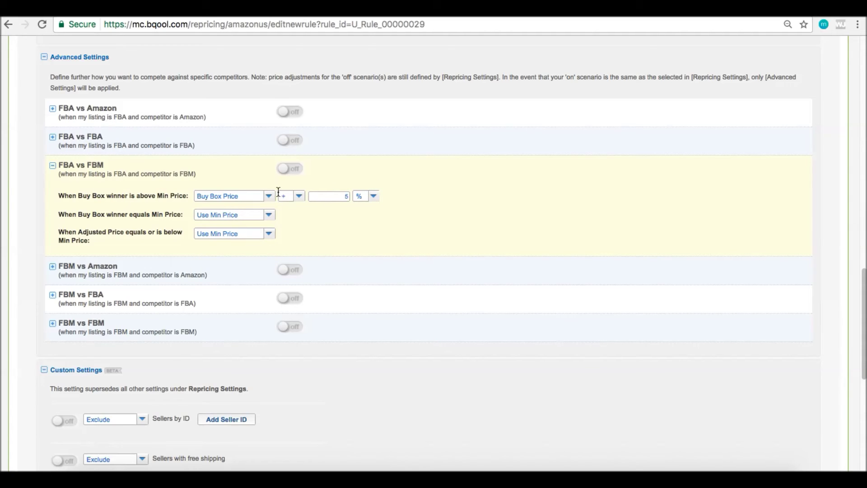
pyautogui.click(292, 174)
# Step: Examine the exclude and include-only choices for Sellers by ID in Custom Settings and reveal the seller ID entry field
pyautogui.scroll(-5, 364, 200)
pyautogui.scroll(-2, 363, 198)
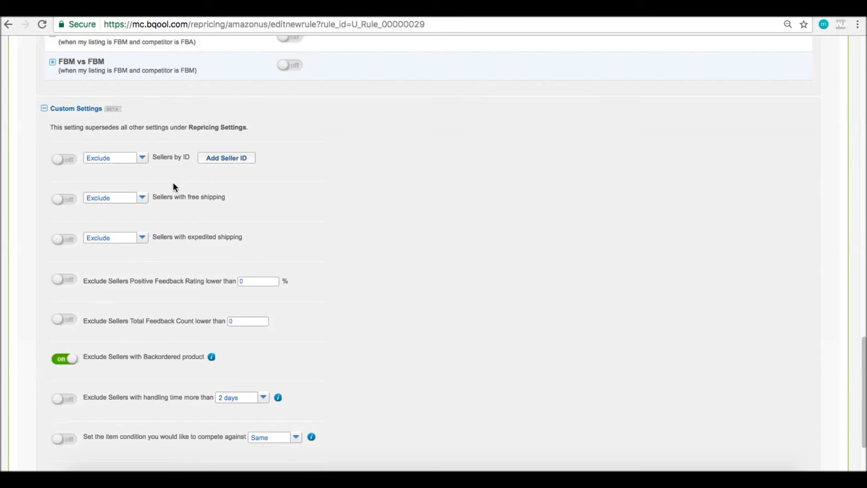
pyautogui.click(144, 159)
pyautogui.click(147, 163)
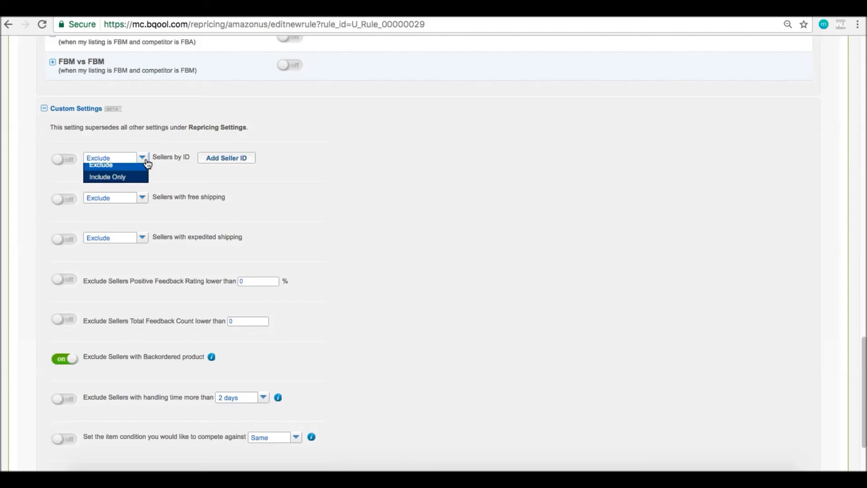
pyautogui.click(145, 168)
pyautogui.click(213, 159)
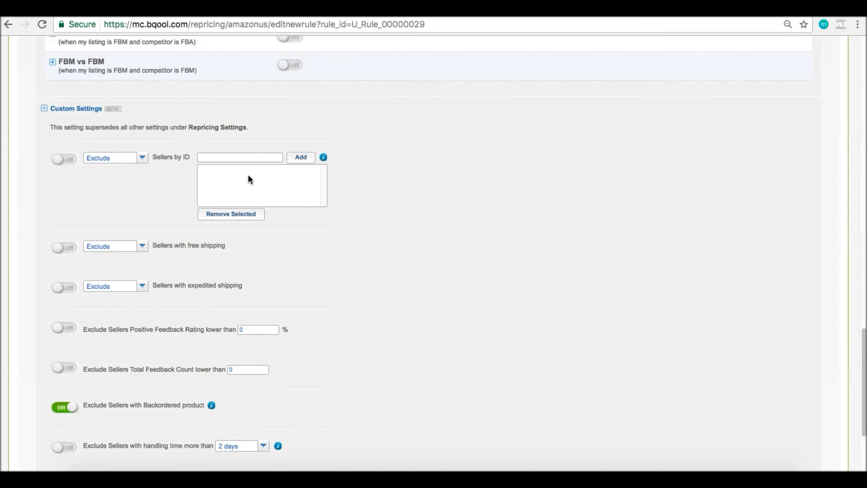
# Step: Switch the Sellers by ID exclusion on and back off, and look over the remaining custom settings
pyautogui.click(67, 163)
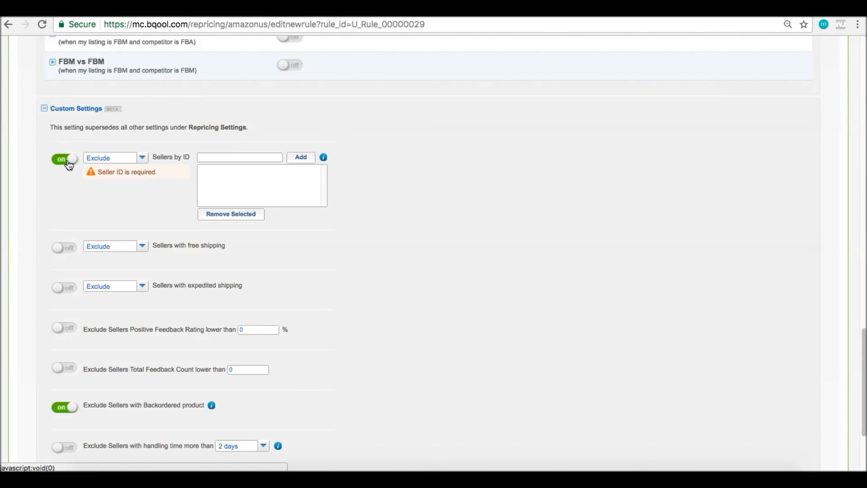
pyautogui.click(67, 162)
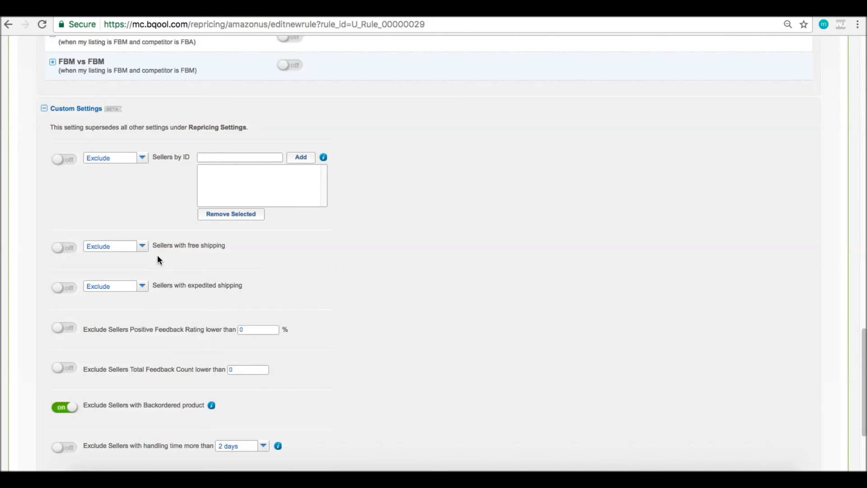
pyautogui.scroll(-5, 158, 292)
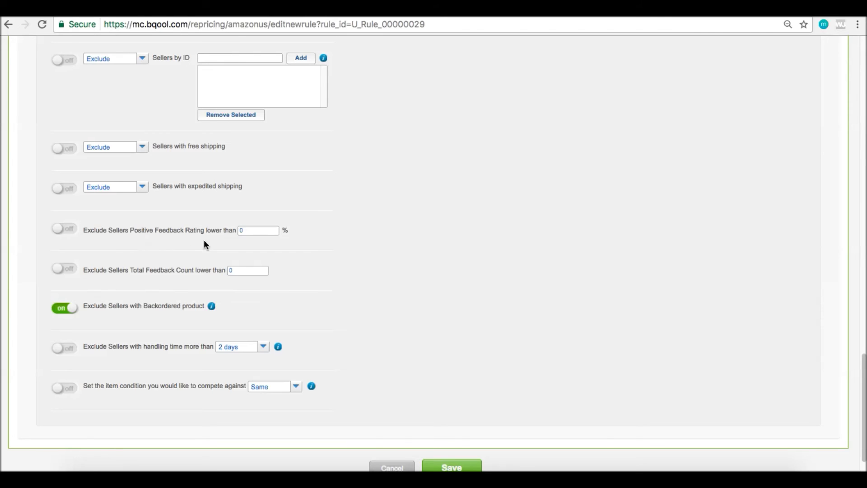
# Step: Set the seller exclusion thresholds to a positive feedback rating lower than 70 % and a total feedback count lower than 10
pyautogui.click(247, 229)
pyautogui.write('70')
pyautogui.click(229, 270)
pyautogui.write('10')
# Step: Set the item condition to compete against to Used with Very Good selected, and save the repricing rule
pyautogui.click(297, 388)
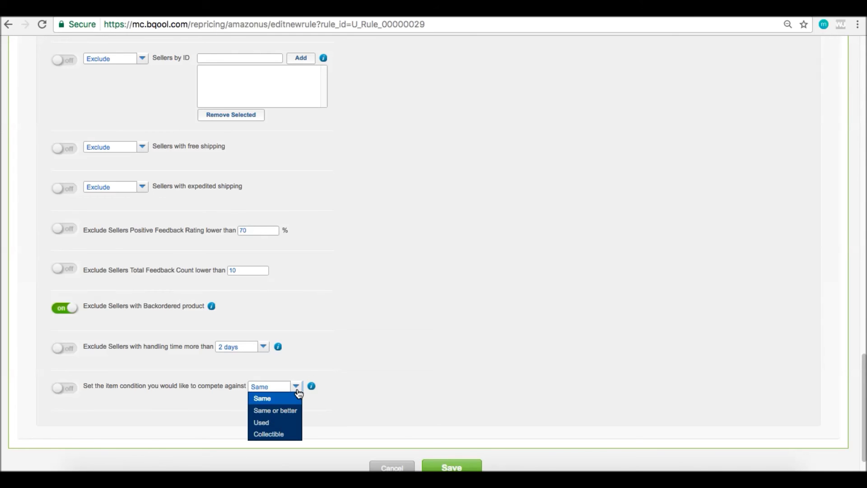
pyautogui.click(289, 424)
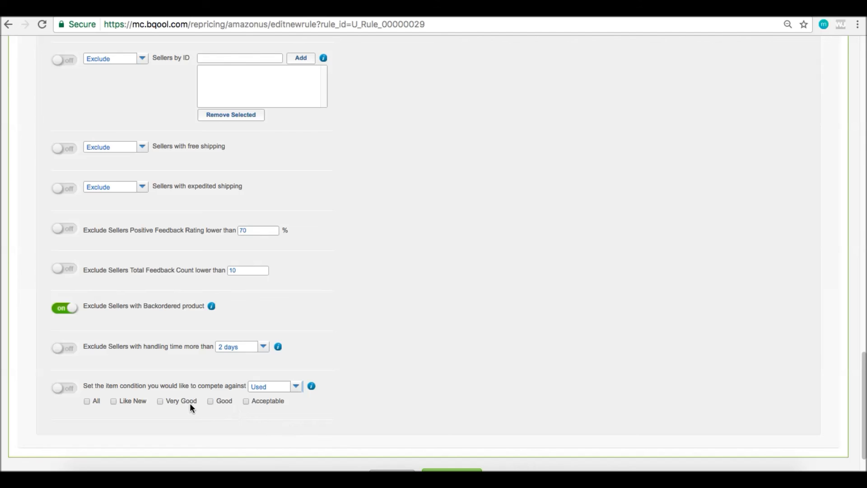
pyautogui.click(160, 401)
pyautogui.scroll(-2, 433, 407)
pyautogui.click(450, 431)
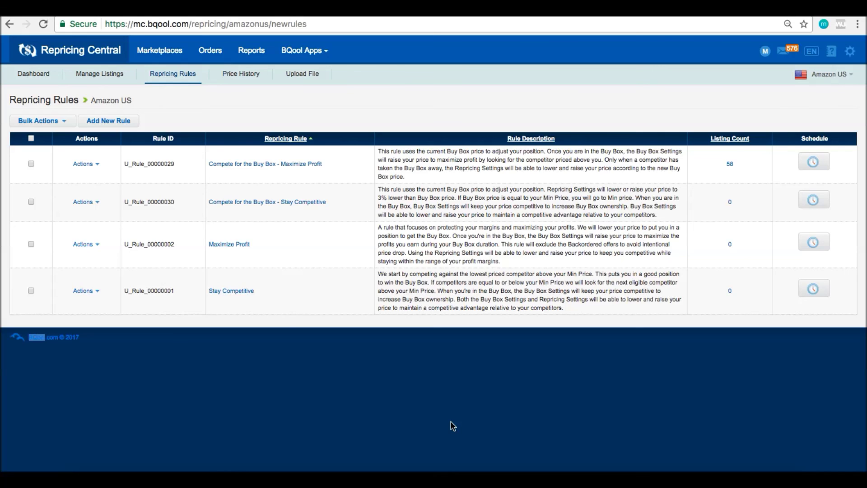
# Step: Open the Compete for the Buy Box - Stay Competitive rule and review its Buy Box and Repricing Settings
pyautogui.click(274, 206)
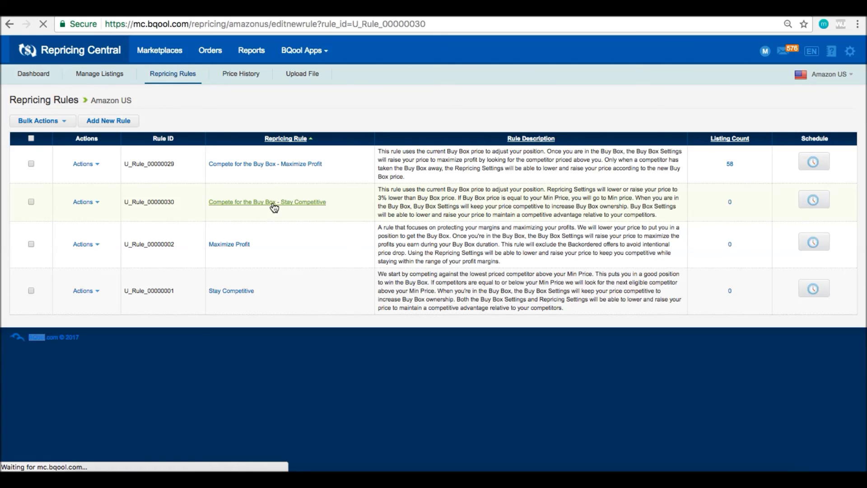
pyautogui.scroll(-3, 361, 262)
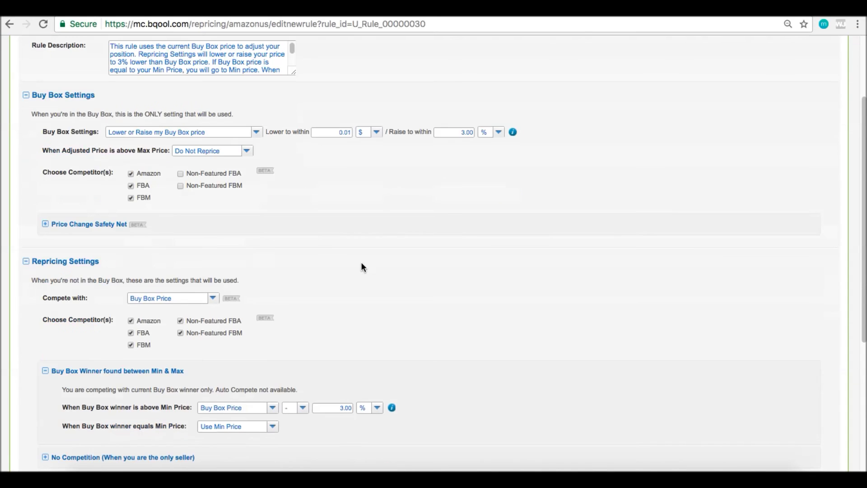
pyautogui.scroll(-2, 361, 263)
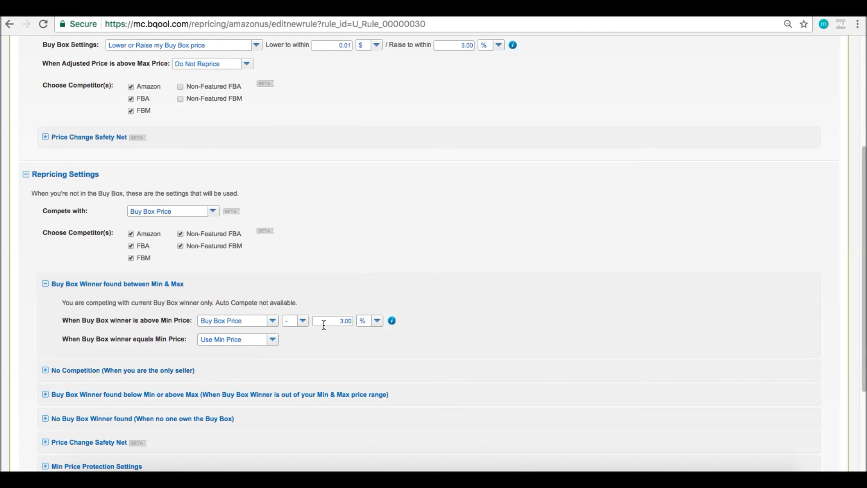